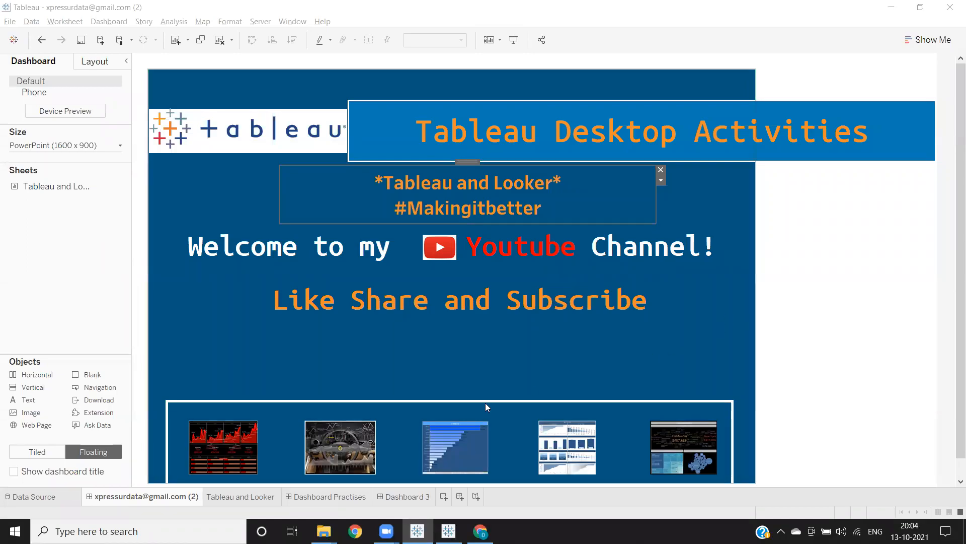
Switch to Dashboard 3 showing the Looker and Tableau logos on orange.
{"action": "left_click", "coordinate": [431, 457]}
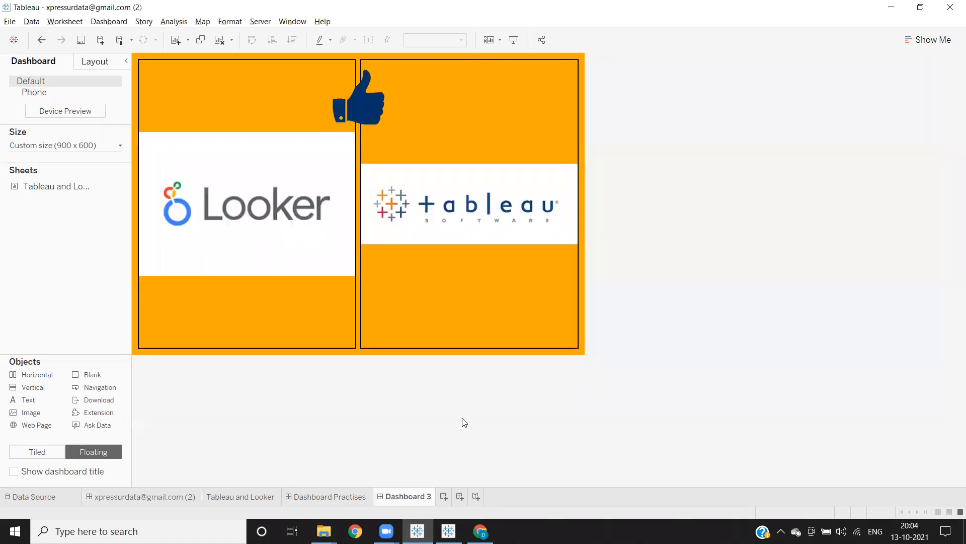